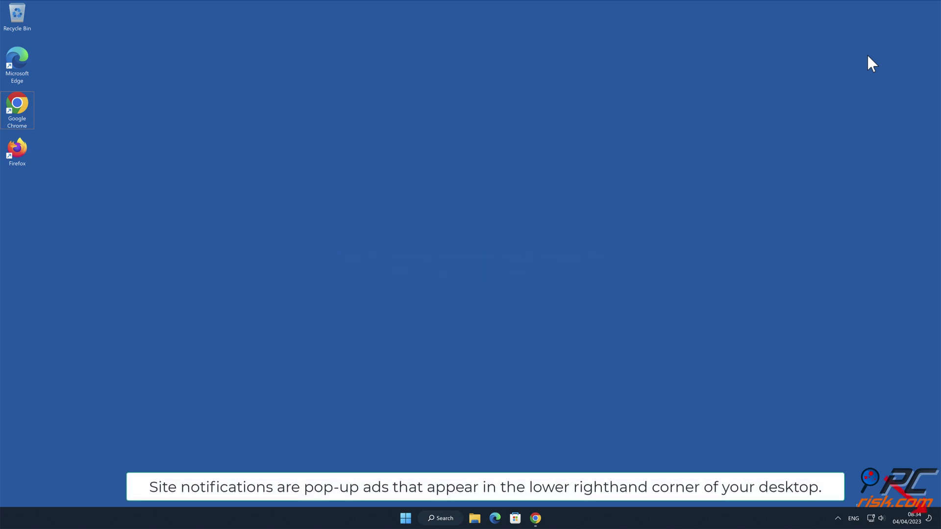
Step: Bring up Chrome and allow justcoolcaptcha.top to show notifications
left_click(536, 517)
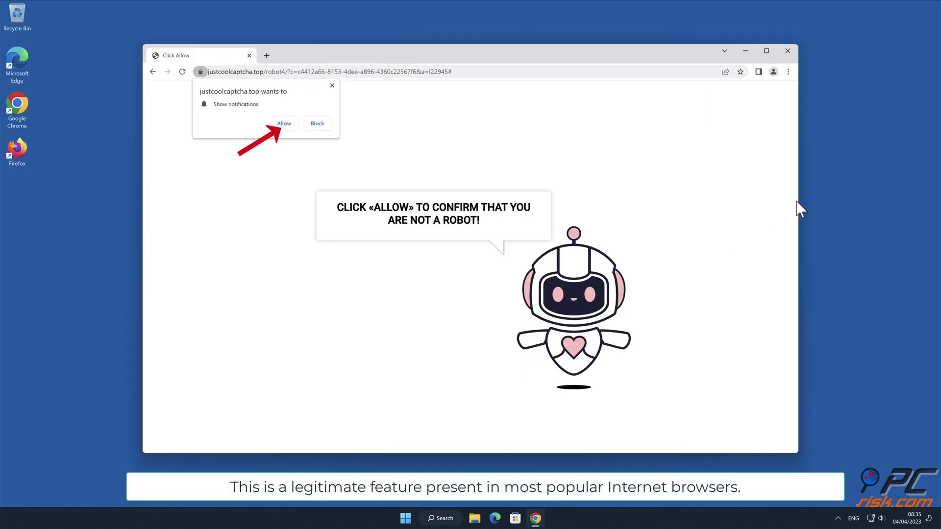
left_click(857, 175)
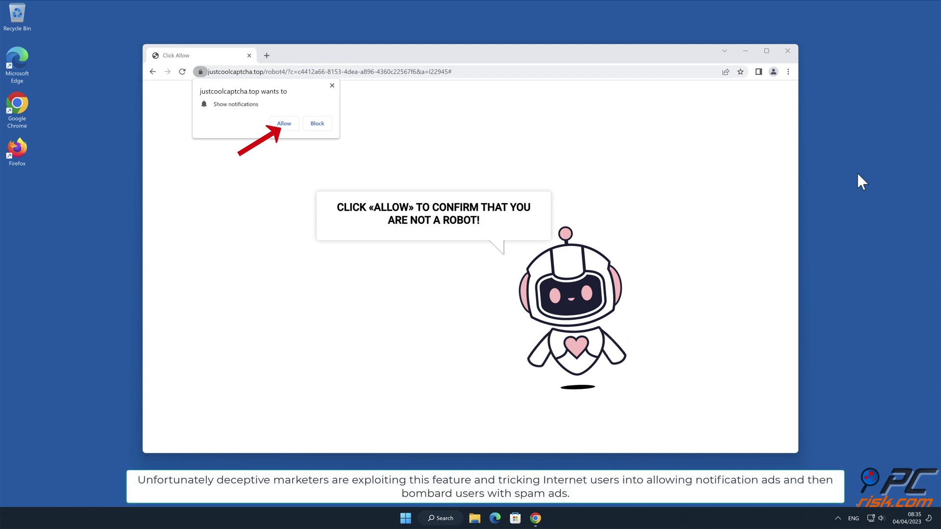
left_click(293, 125)
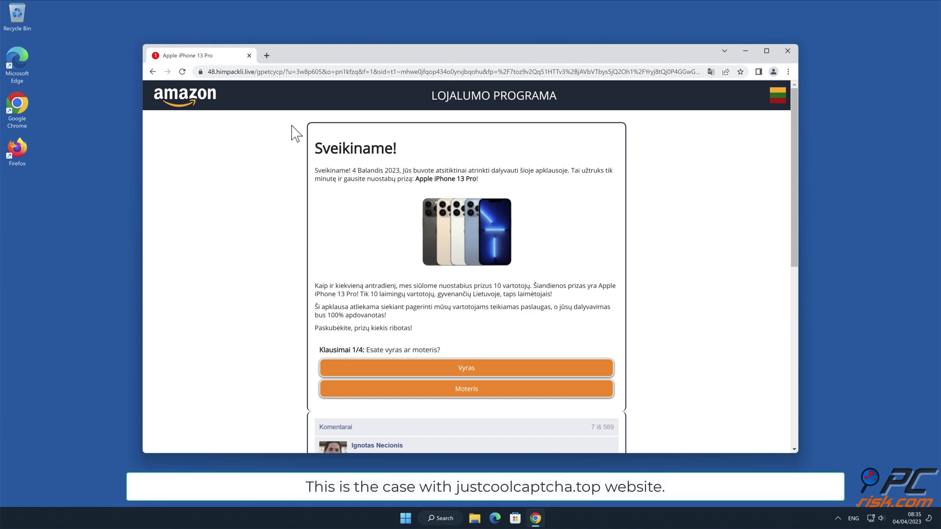
Step: Close the fake Amazon survey window and confirm leaving the site
left_click(788, 52)
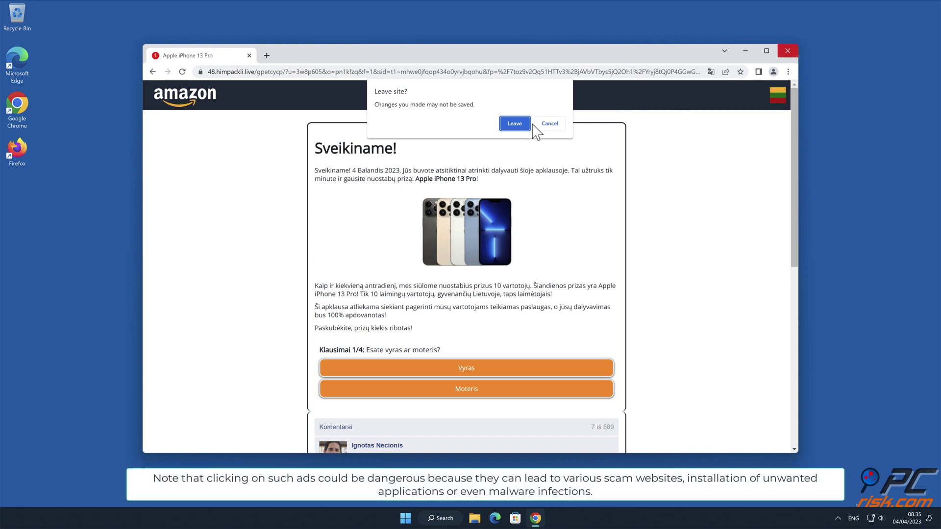
left_click(510, 128)
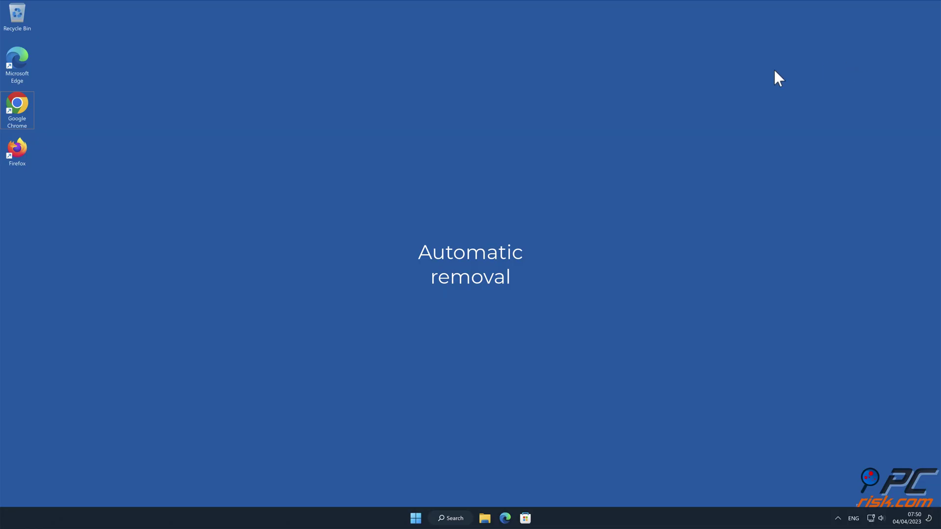
double_click(17, 109)
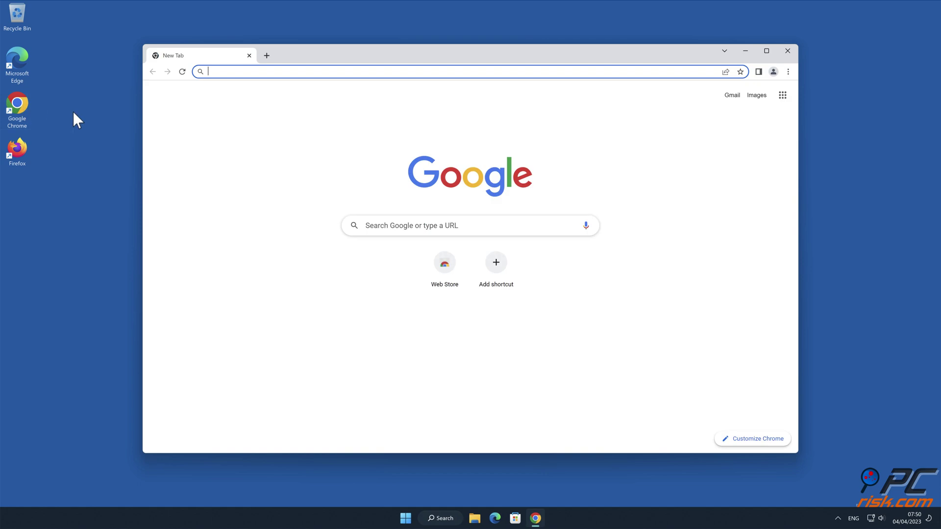
type("www.co")
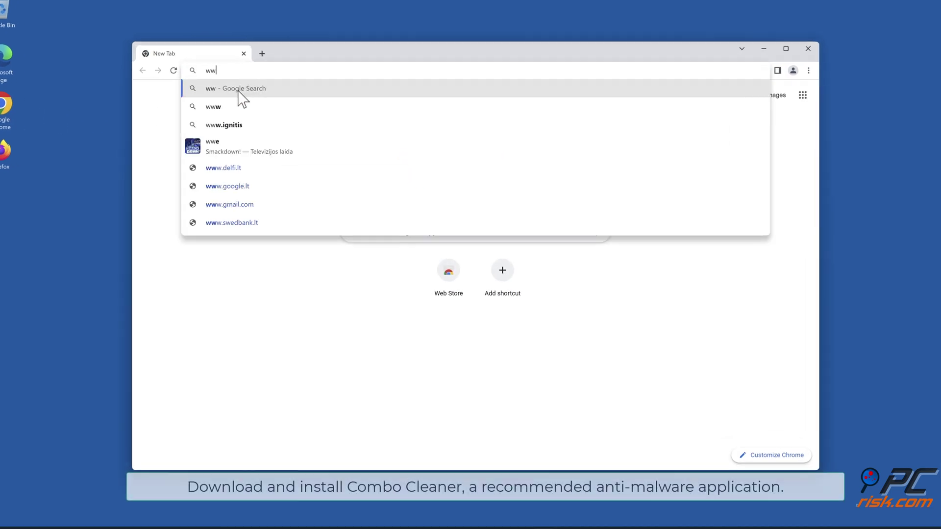
type("mbocleaner.co")
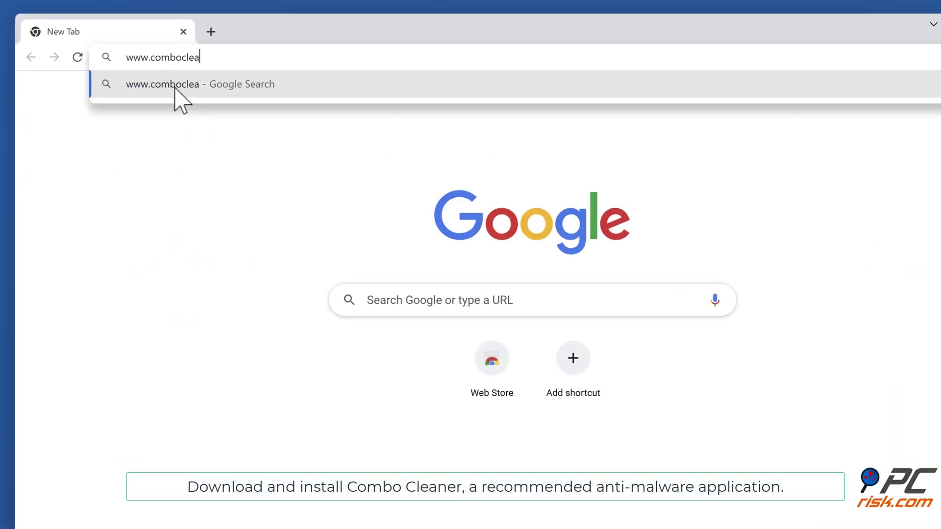
key("Return")
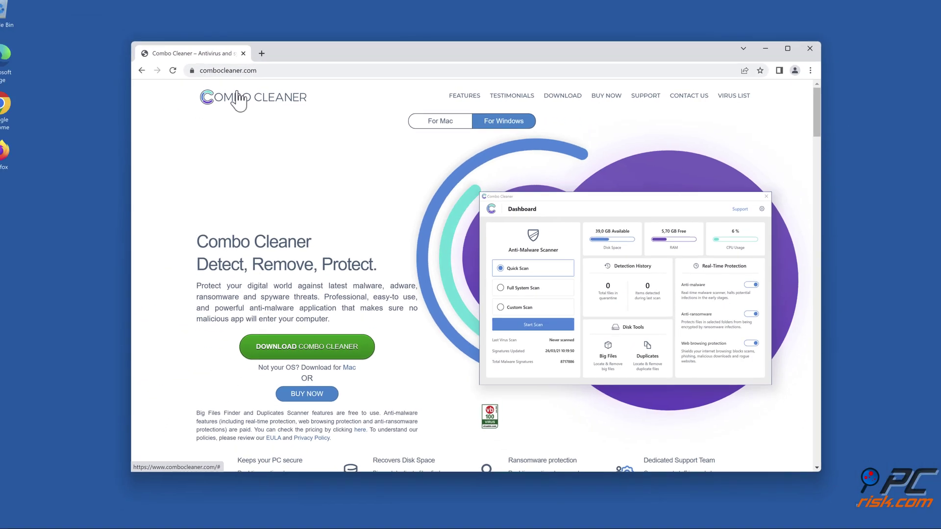
Step: Download CCSetup.exe, approve UAC, and install Combo Cleaner through the InstallShield Wizard
left_click(362, 335)
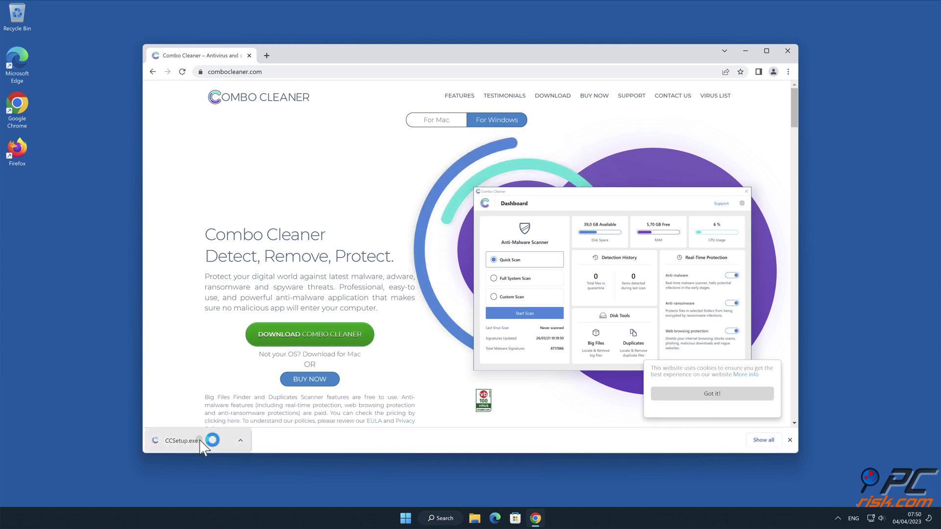
left_click(200, 444)
left_click(425, 334)
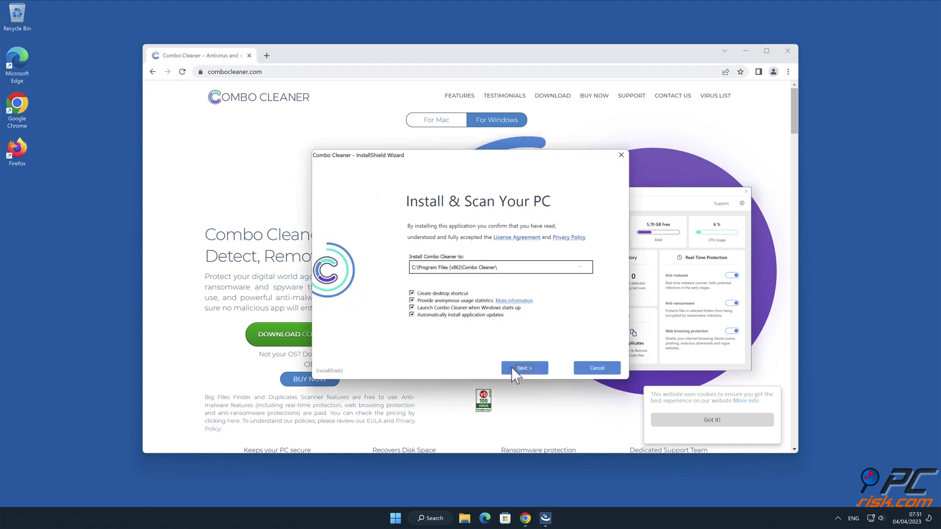
left_click(526, 370)
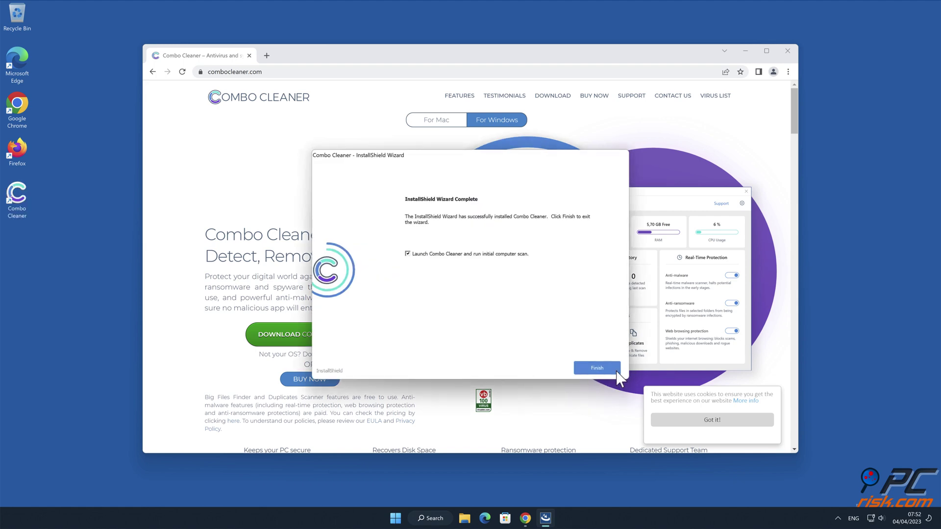
left_click(603, 367)
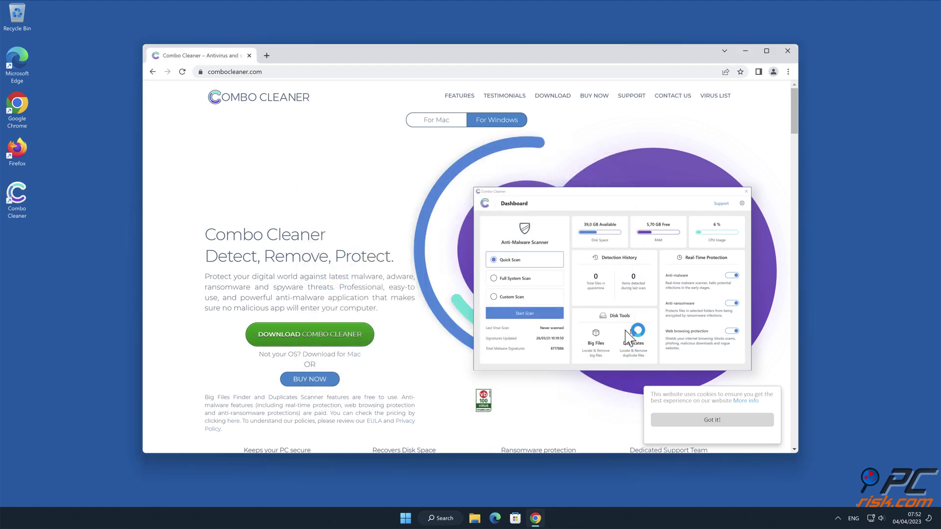
Step: Activate the Combo Cleaner licence and quarantine the justcoolcaptcha.top Ads threat
left_click(793, 49)
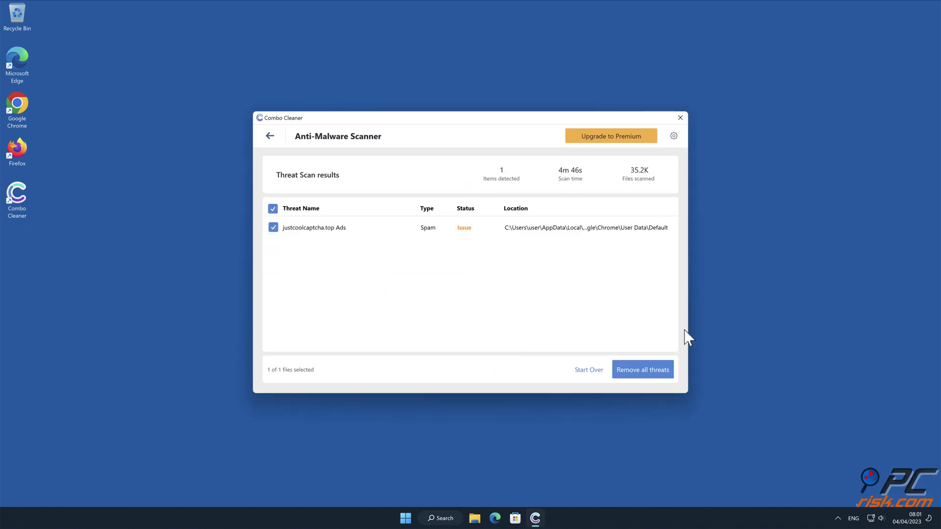
left_click(647, 371)
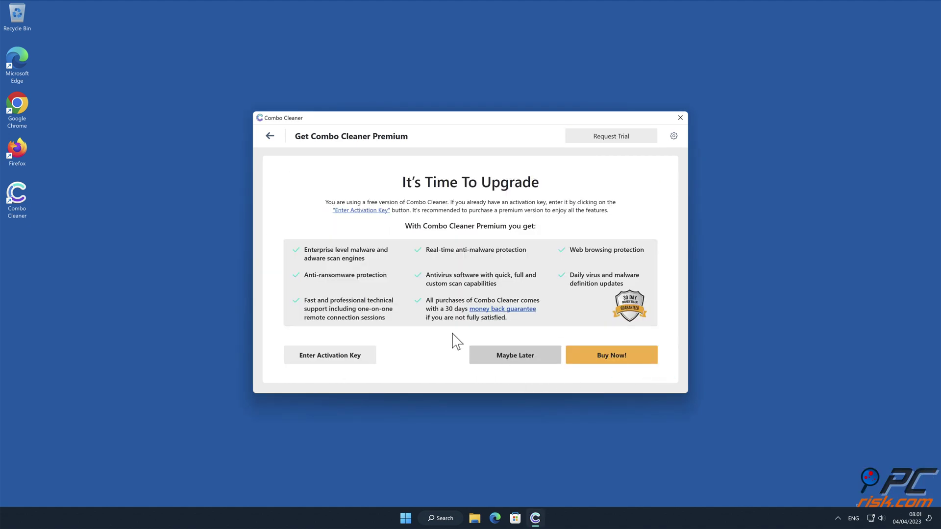
left_click(353, 354)
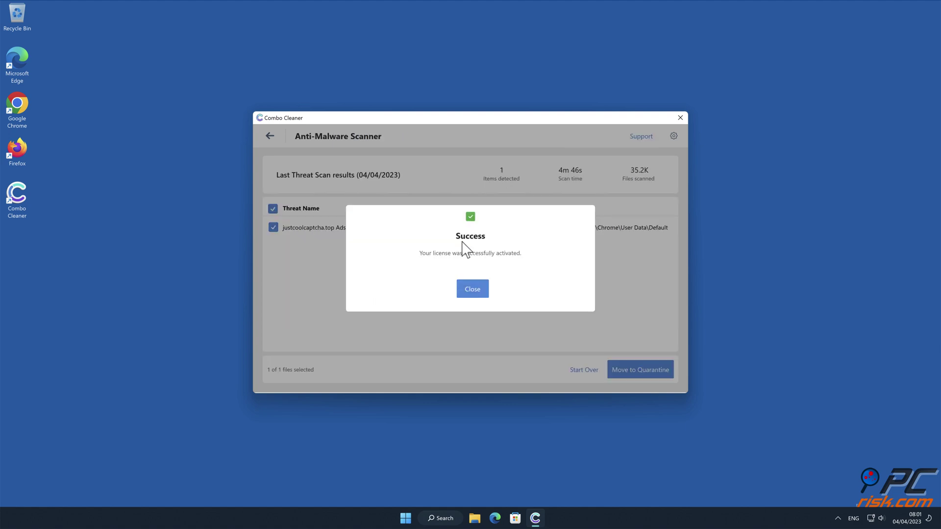
left_click(472, 284)
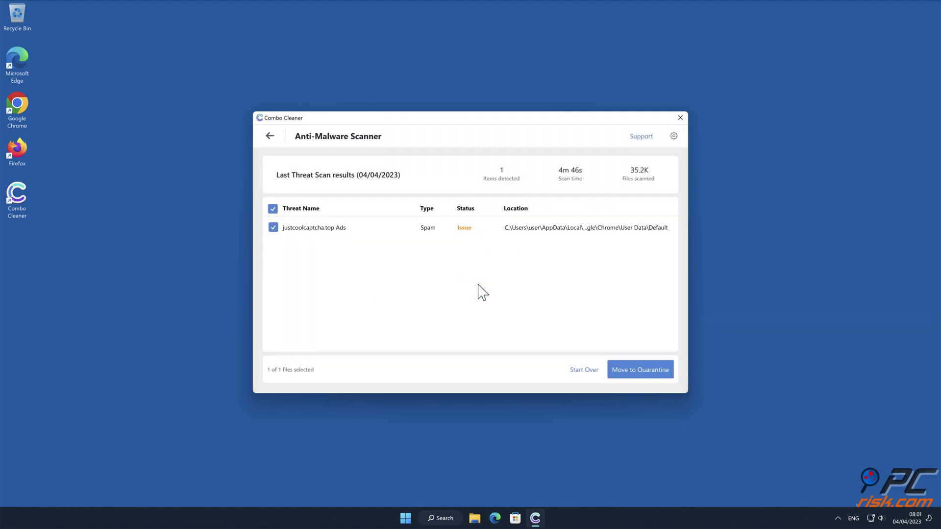
left_click(638, 368)
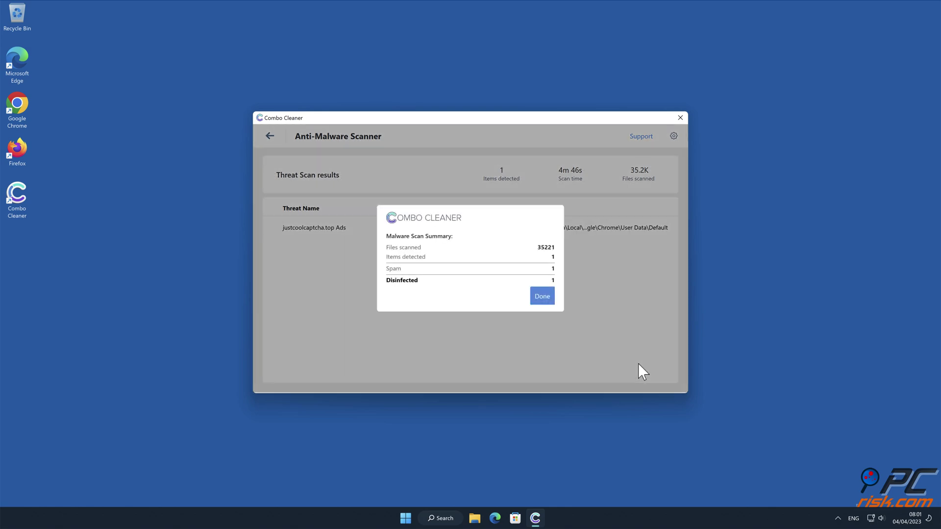
left_click(541, 297)
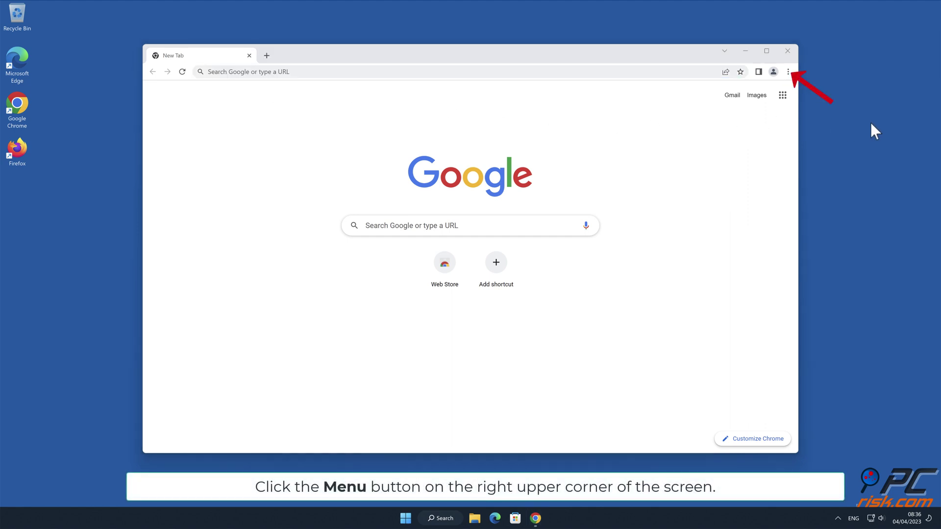
Step: Remove justcoolcaptcha.top under Site settings > Notifications in Chrome, then close Chrome
left_click(788, 72)
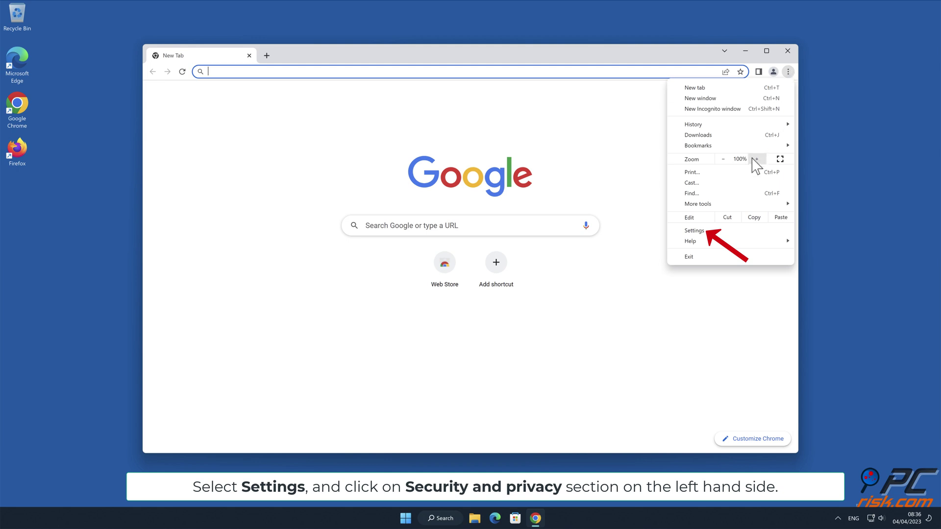
left_click(740, 231)
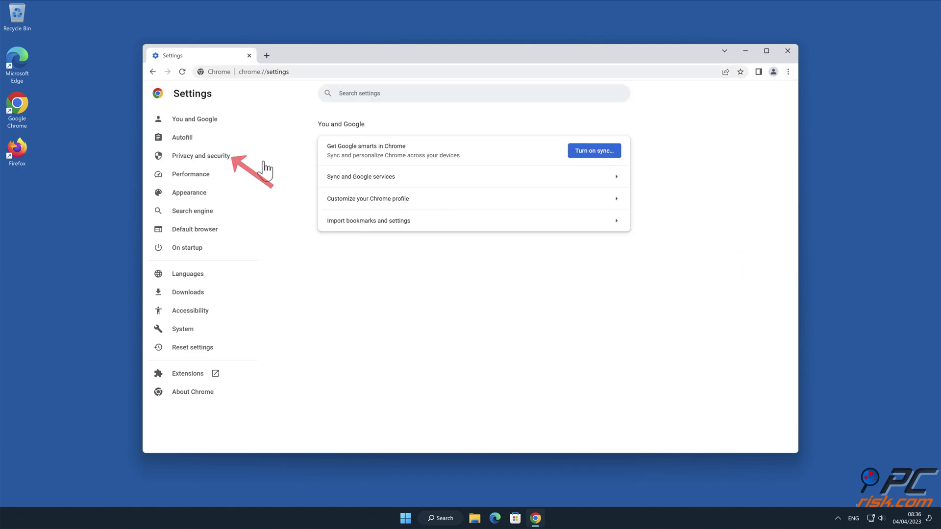
left_click(230, 161)
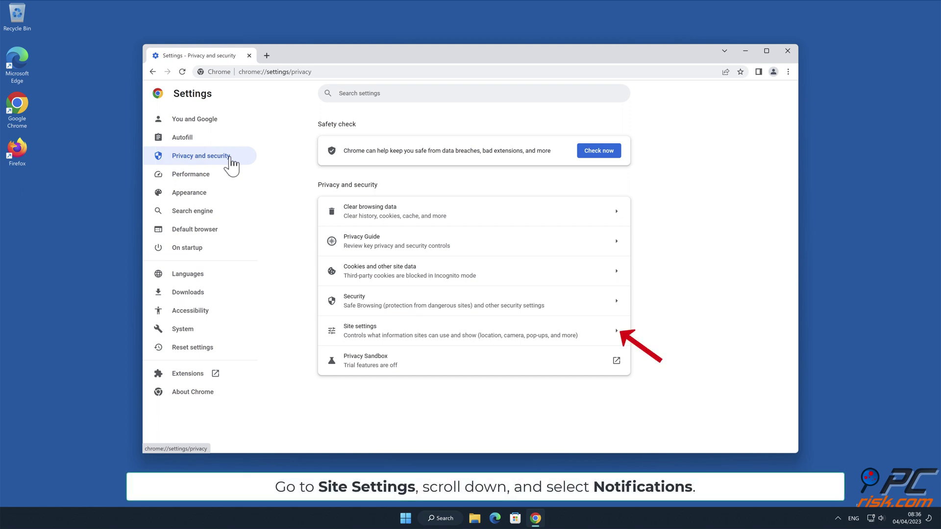
left_click(616, 332)
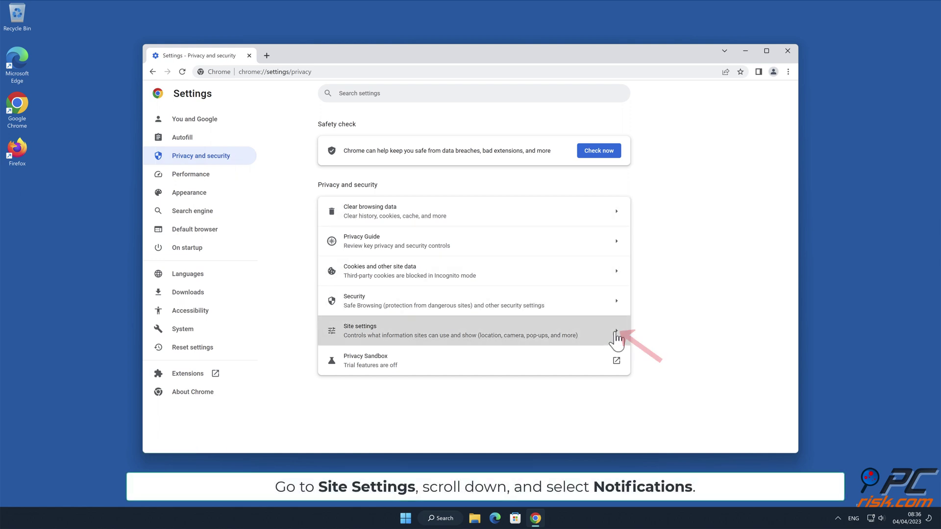
left_click_drag(795, 178, 796, 295)
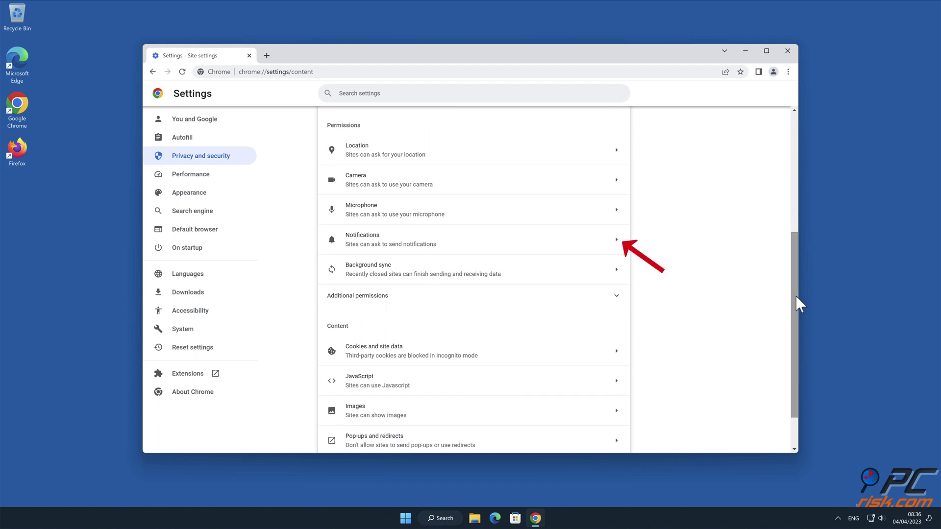
left_click(619, 245)
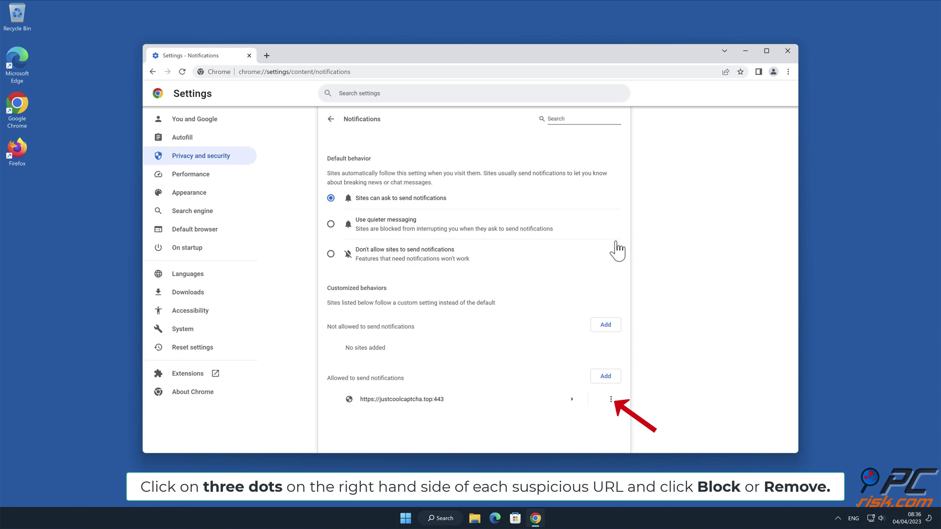
left_click(610, 399)
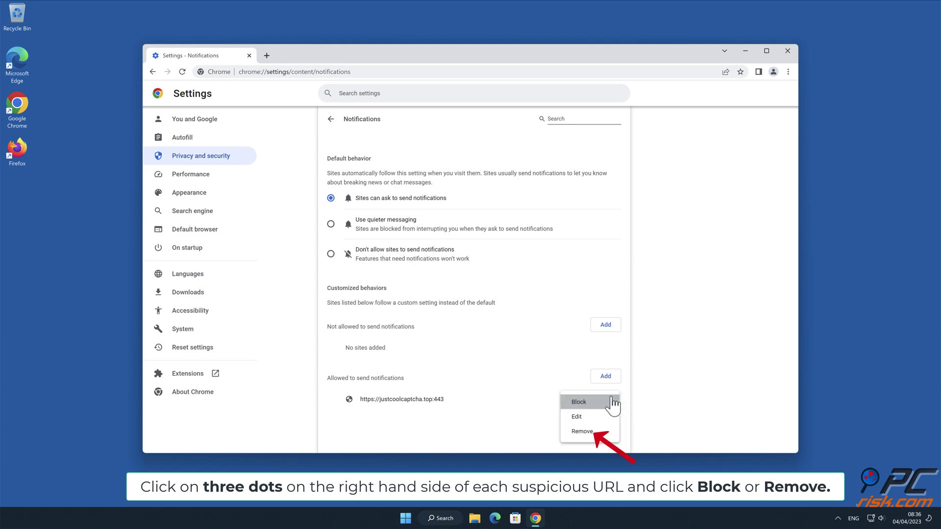
left_click(598, 433)
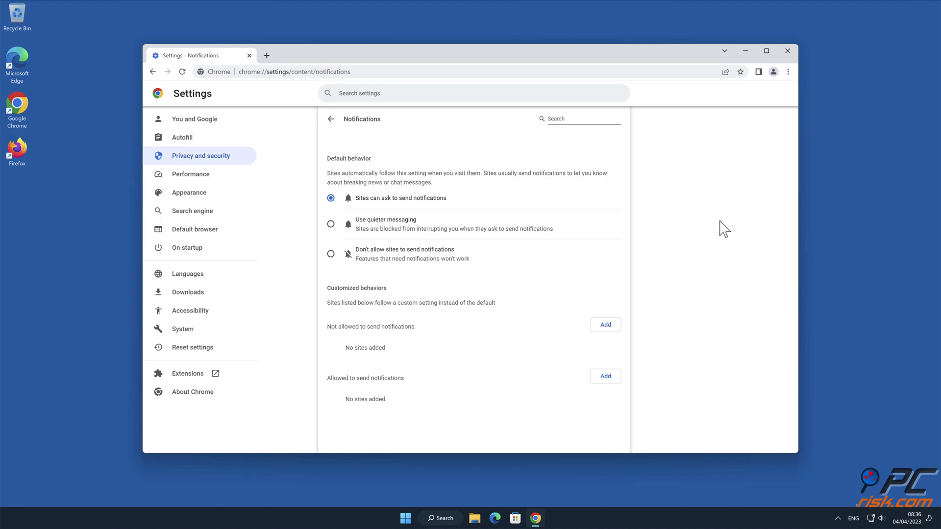
left_click(788, 51)
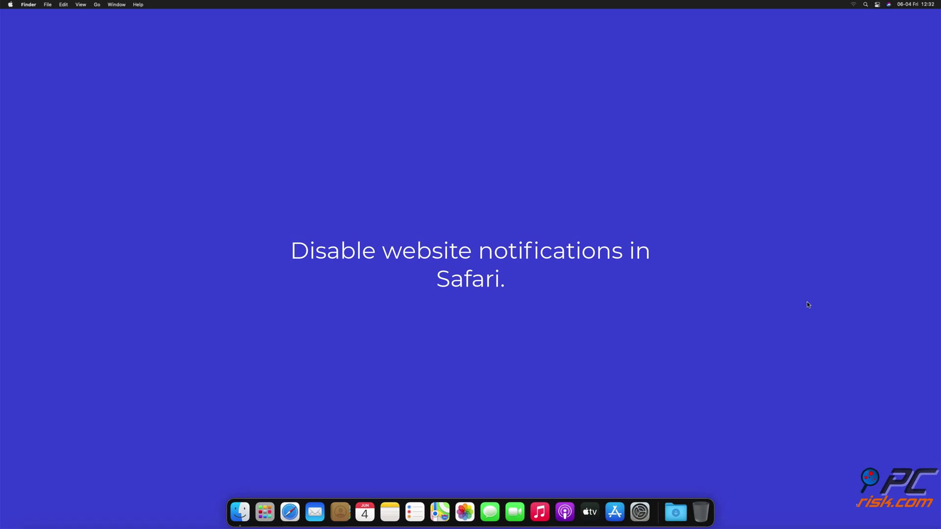
Step: In Safari Preferences > Websites > Notifications, set the suspicious sites to Deny, then close Safari
left_click(289, 512)
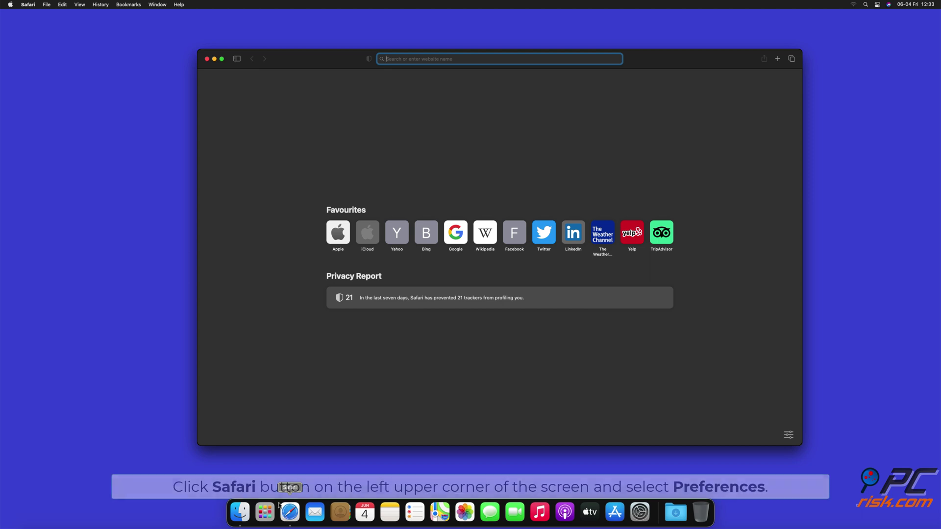
left_click(28, 5)
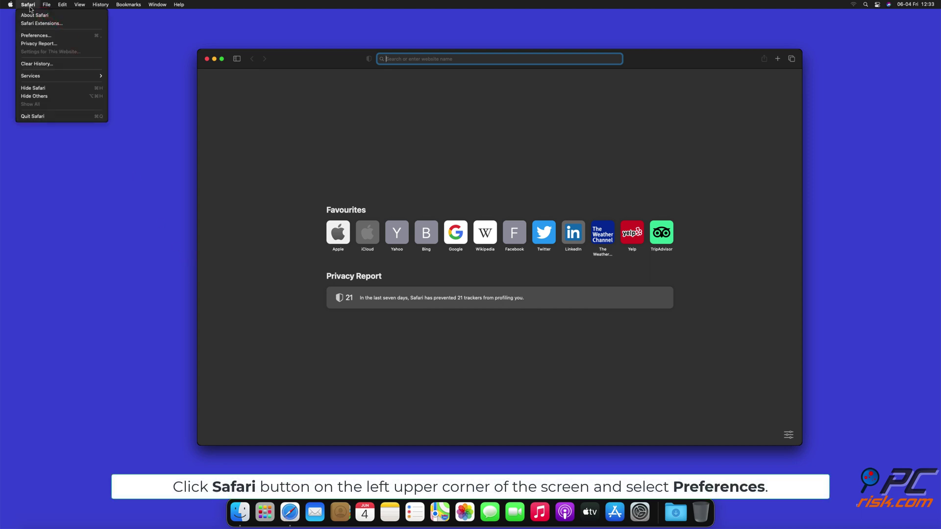
left_click(46, 37)
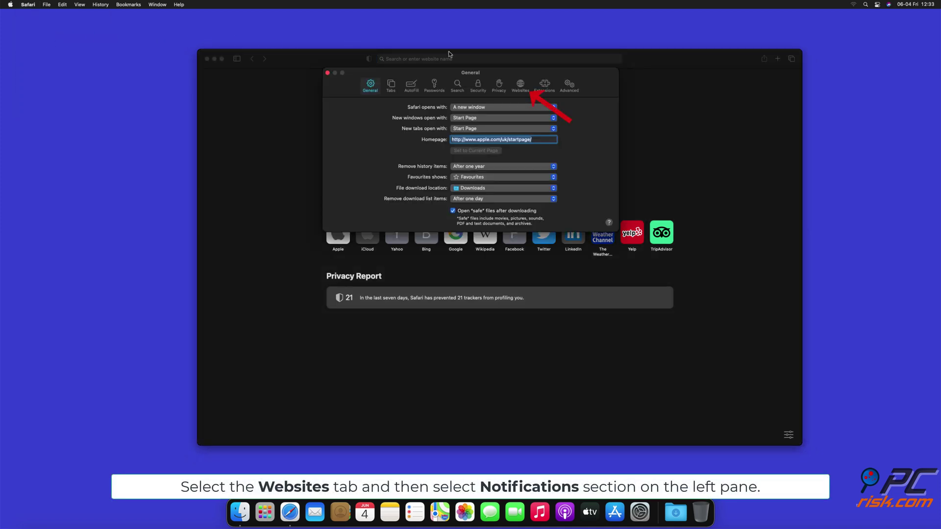
left_click(518, 87)
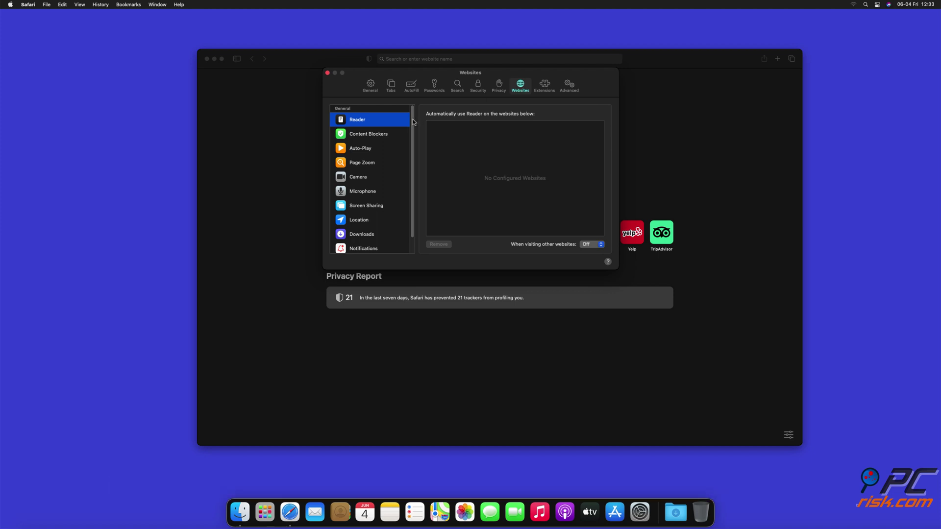
left_click_drag(414, 122, 413, 143)
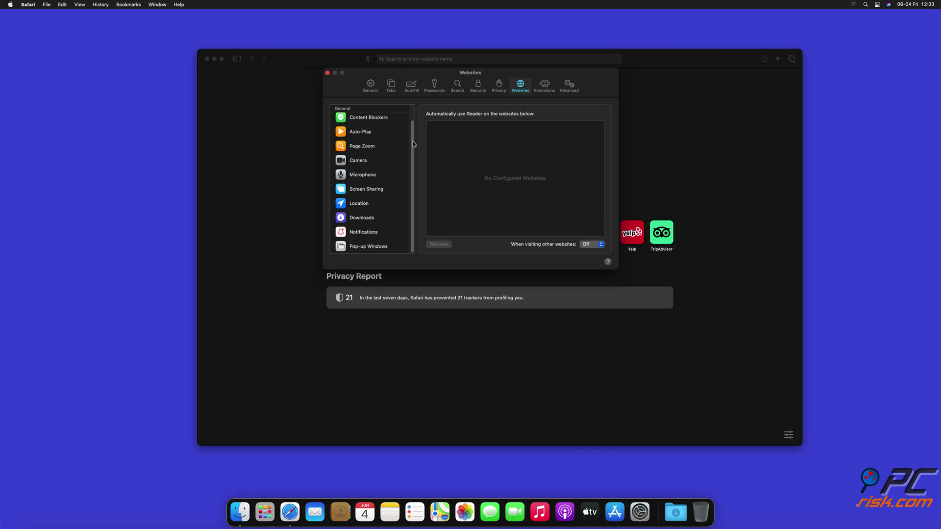
left_click(364, 233)
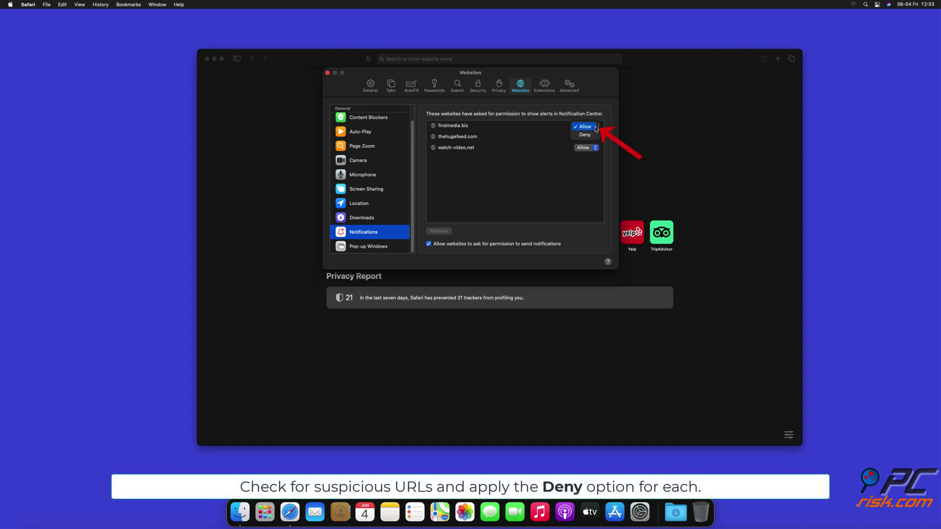
left_click(591, 136)
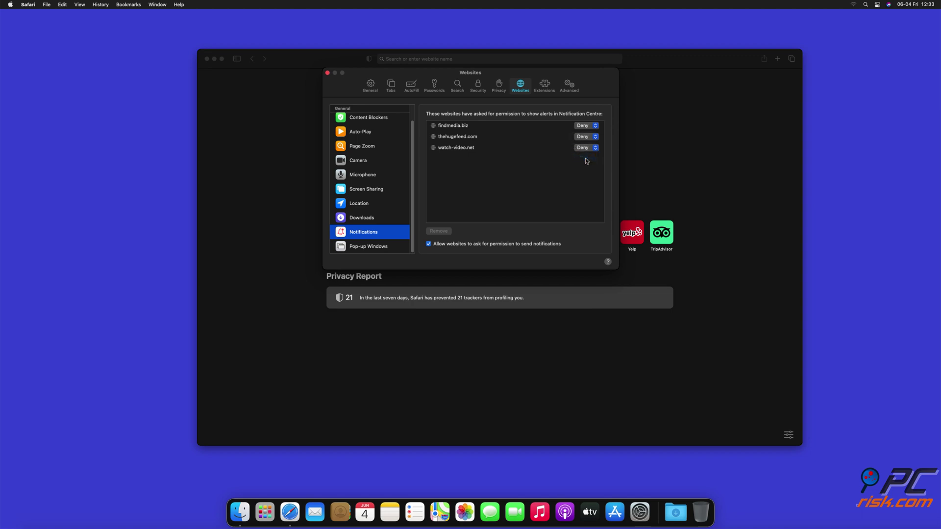
left_click(328, 73)
left_click(207, 59)
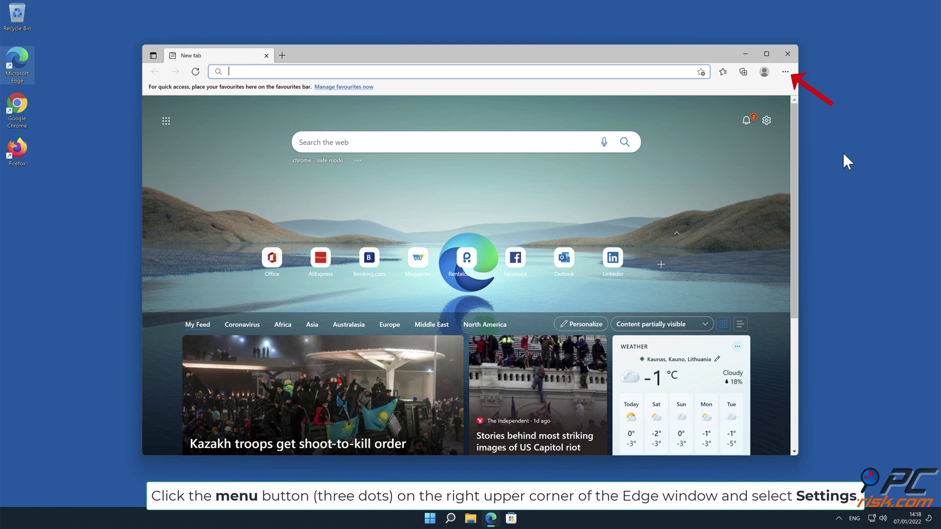
Step: Go to Edge Settings > Cookies and site permissions > Notifications
left_click(785, 73)
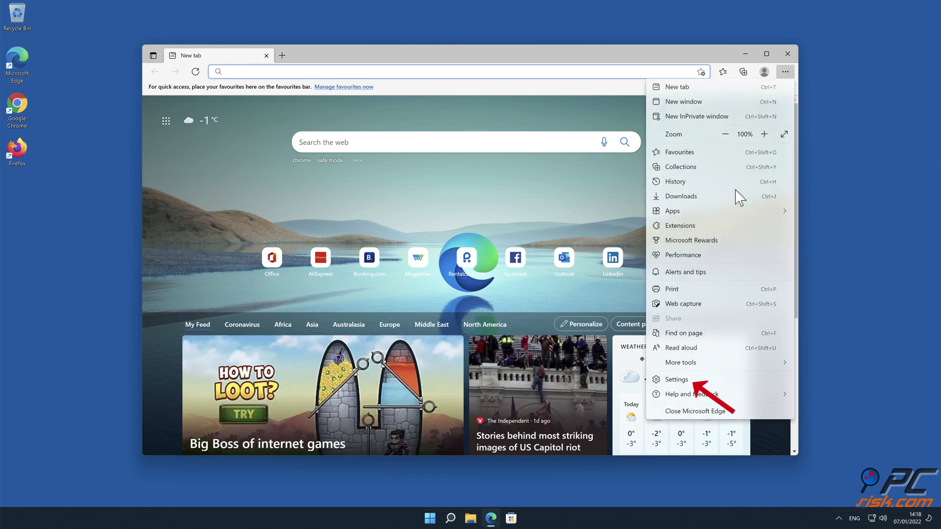
left_click(702, 380)
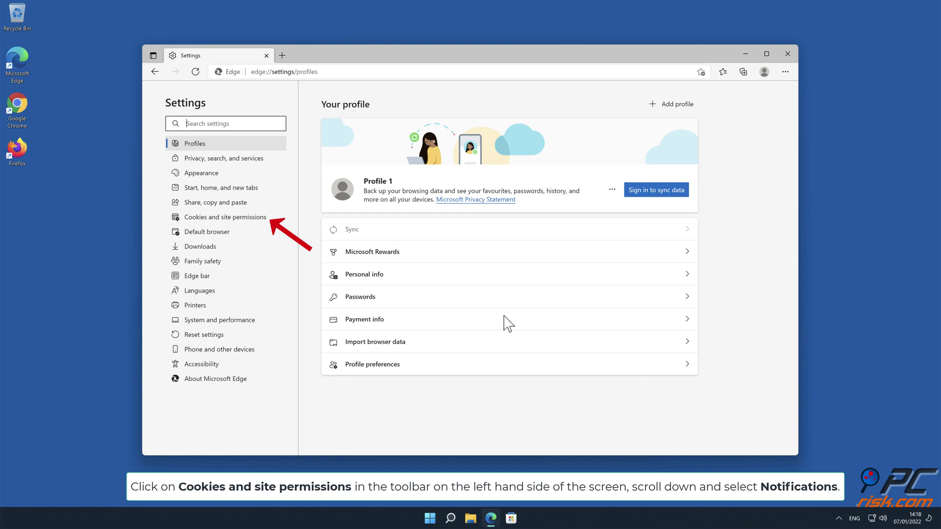
left_click(259, 223)
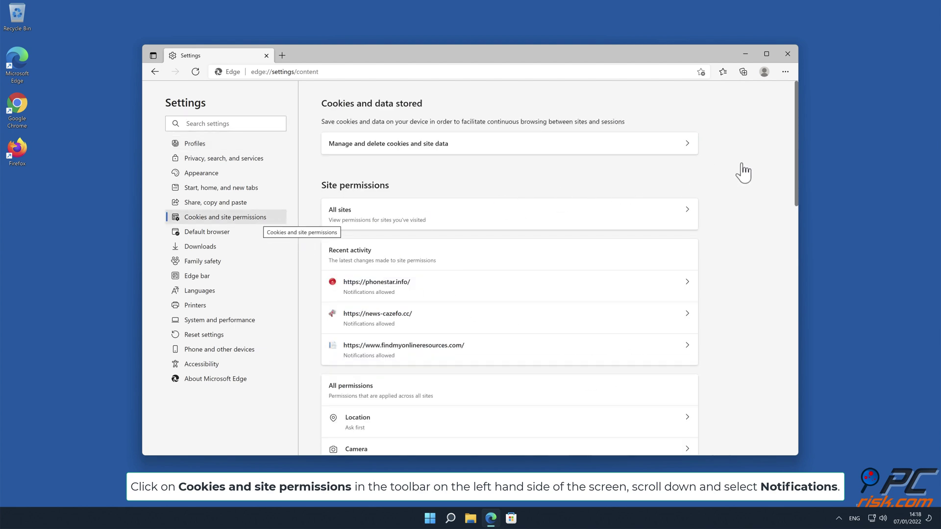
left_click_drag(796, 149, 799, 245)
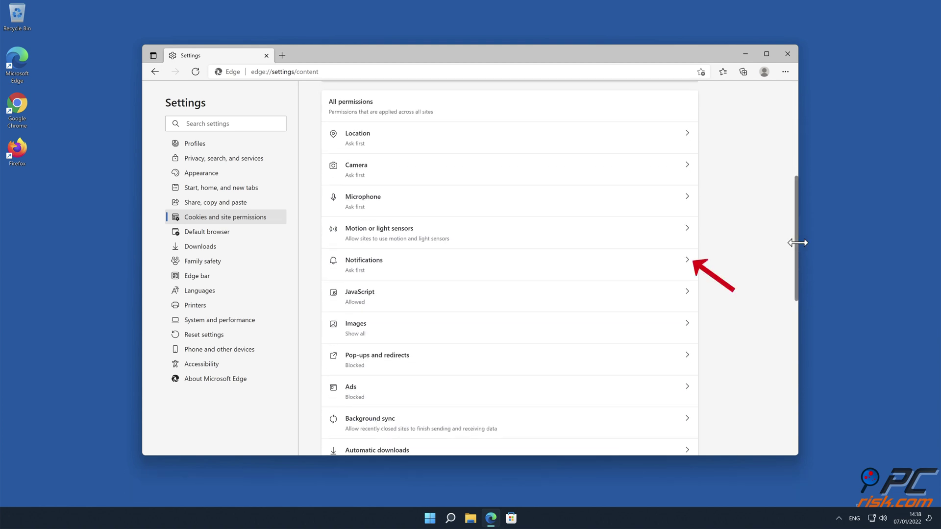
left_click(686, 260)
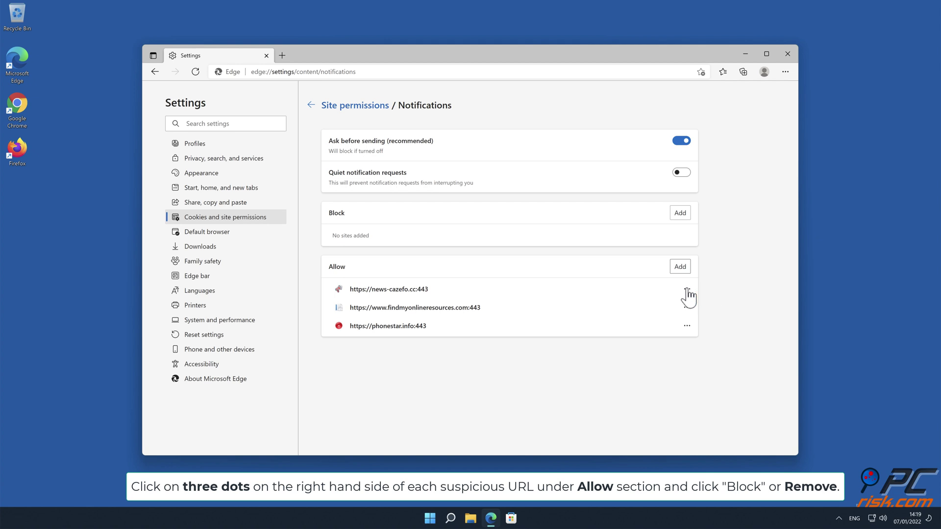
Step: Remove news-cazefo.cc, findmyonlineresources.com and phonestar.info from Edge's notification Allow list, then close Edge
left_click(687, 289)
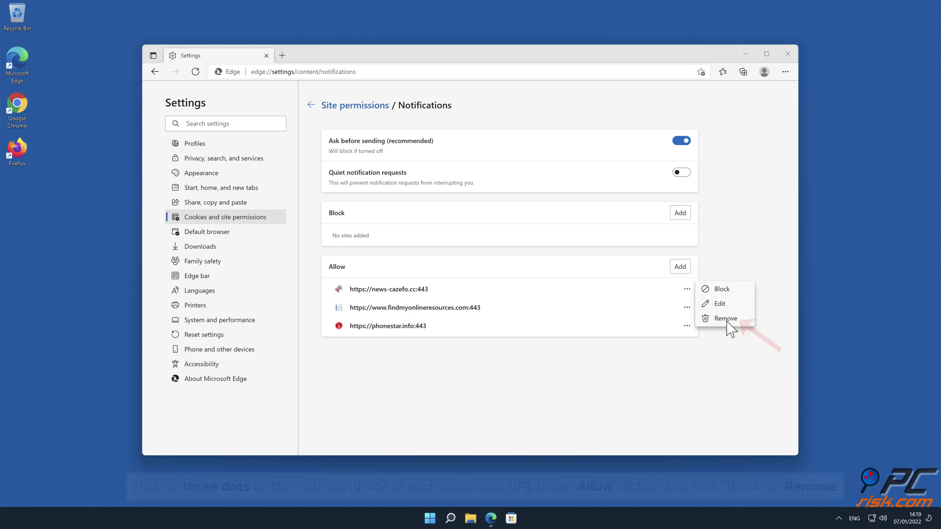
left_click(726, 319)
left_click(687, 290)
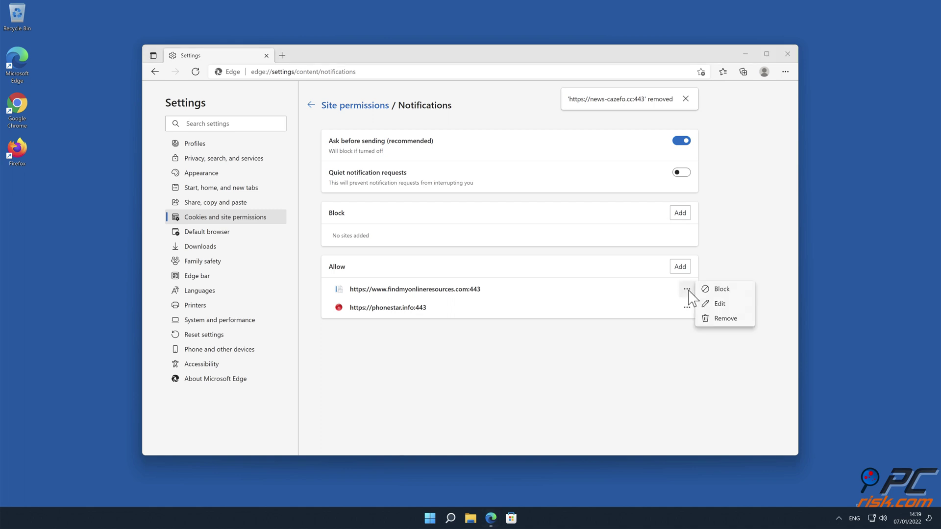
left_click(726, 319)
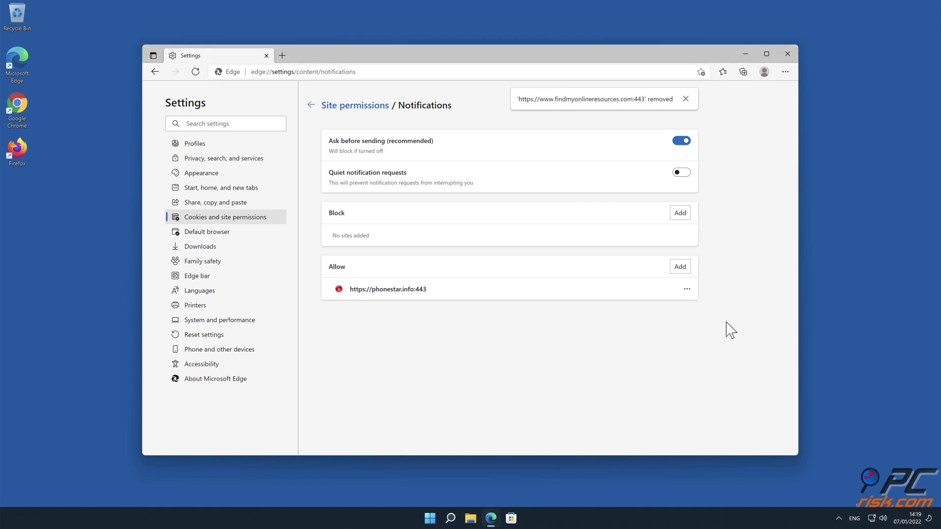
left_click(687, 290)
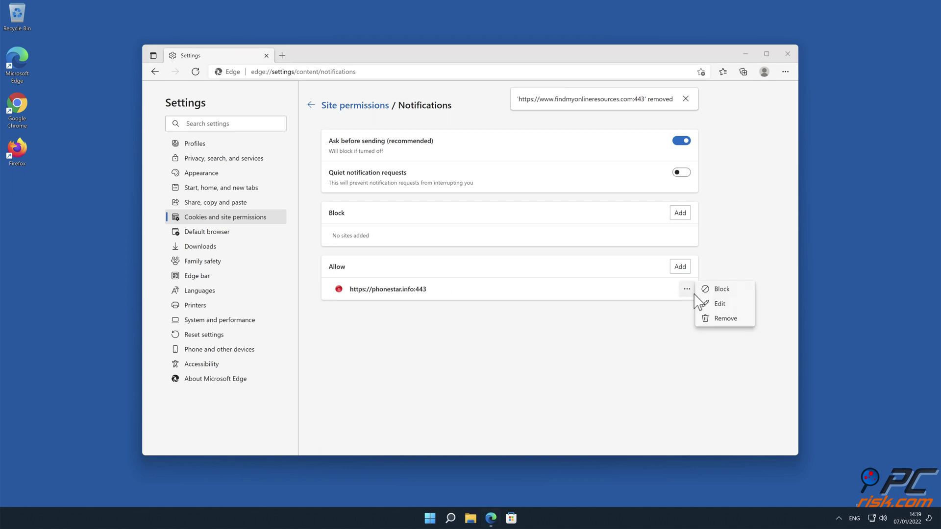
left_click(723, 320)
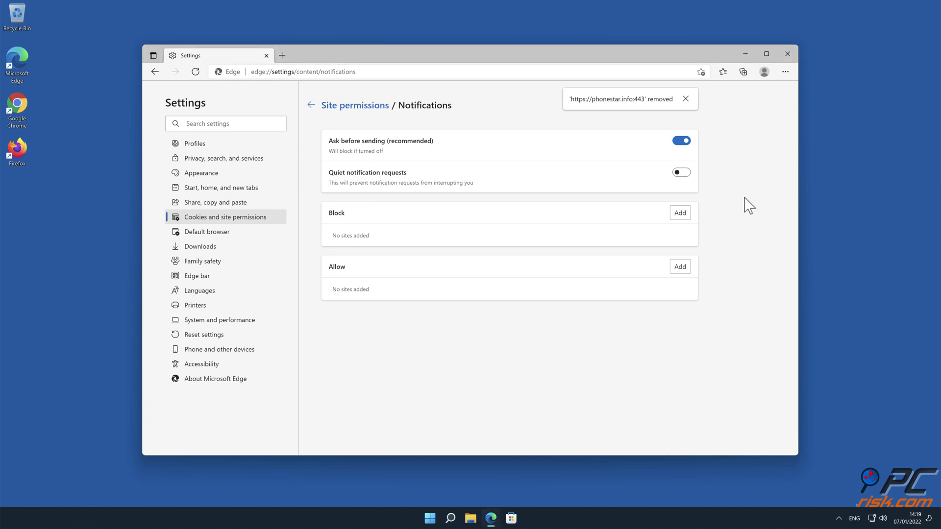
left_click(787, 54)
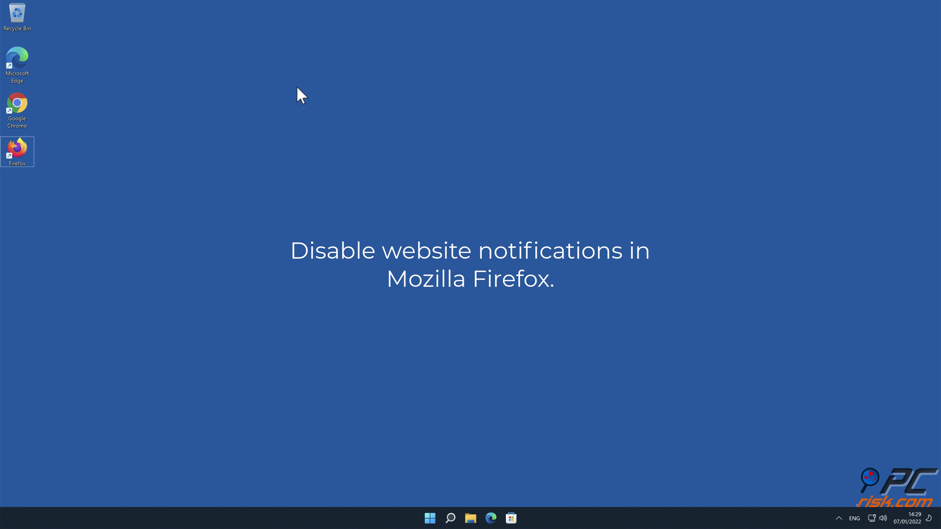
Step: Launch Firefox and open Notification Permissions under Settings > Privacy & Security > Permissions
double_click(13, 152)
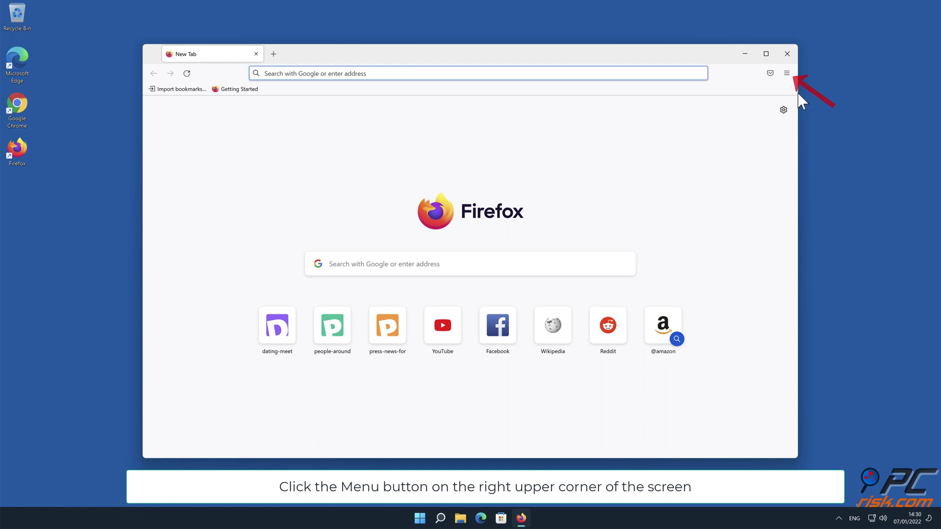
left_click(786, 72)
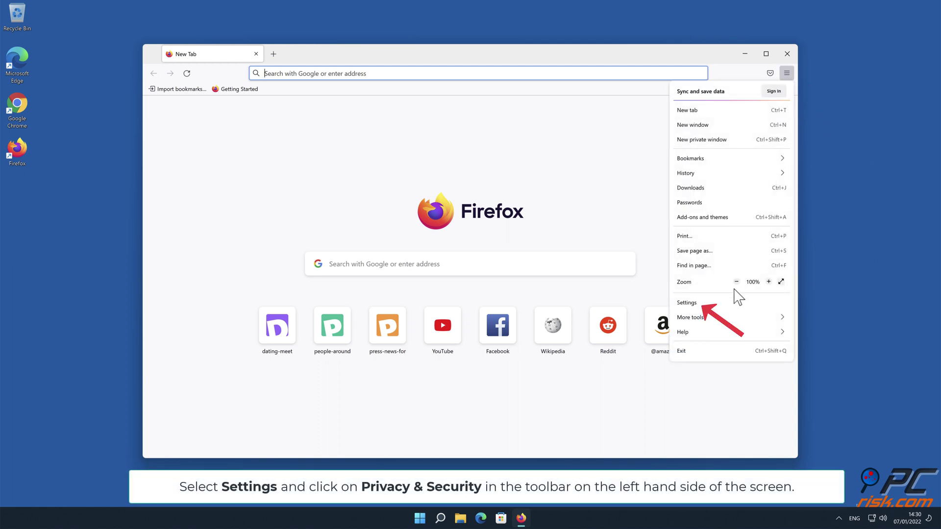
left_click(737, 306)
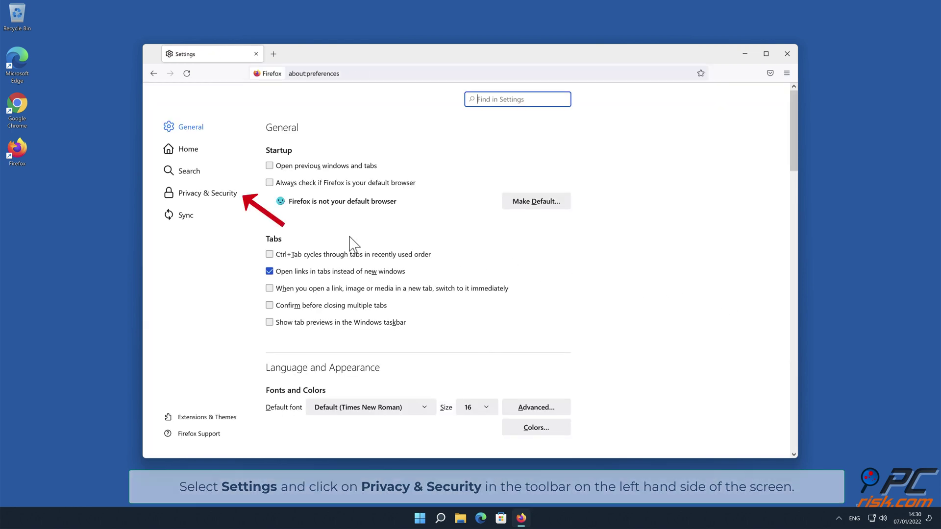
left_click(221, 193)
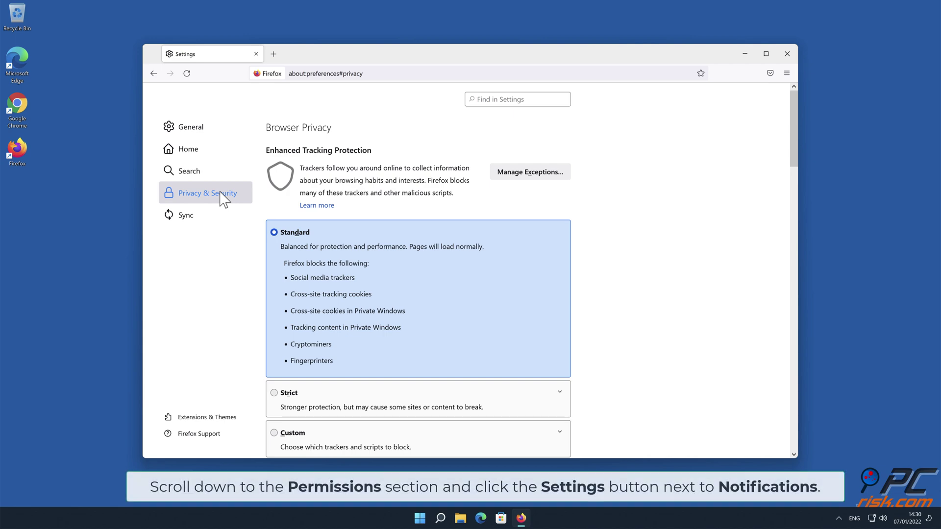
left_click_drag(791, 119, 793, 301)
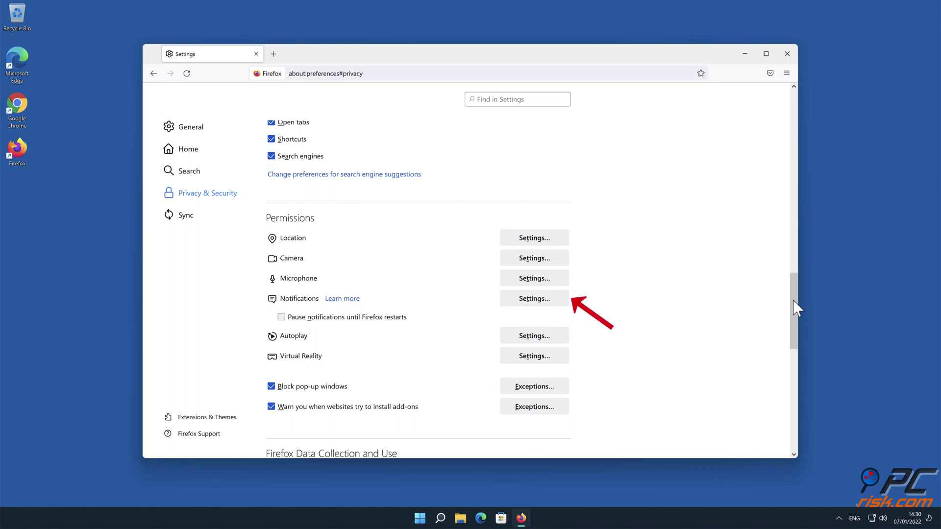
left_click(559, 300)
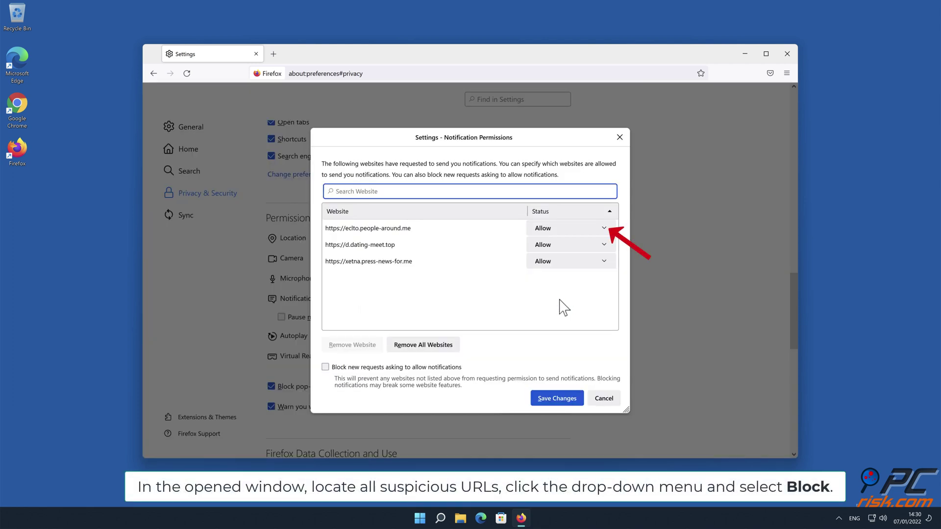
Step: Set eclto.people-around.me, d.dating-meet.top and xetna.press-news-for.me notifications to Block
left_click(602, 229)
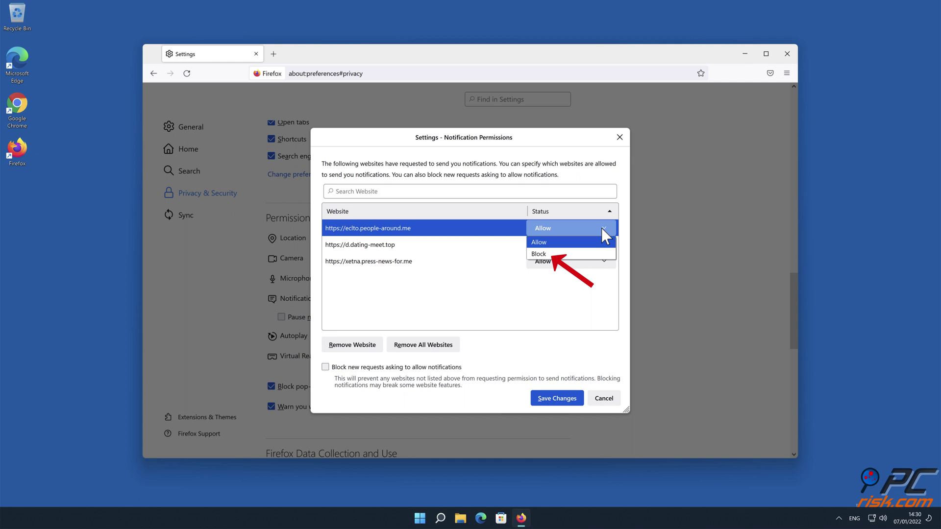
left_click(590, 255)
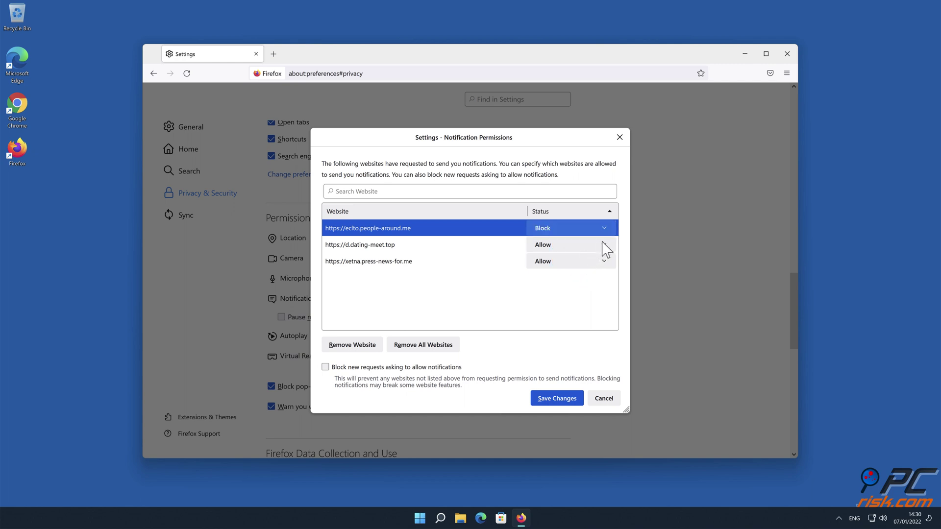
left_click(602, 243)
left_click(583, 272)
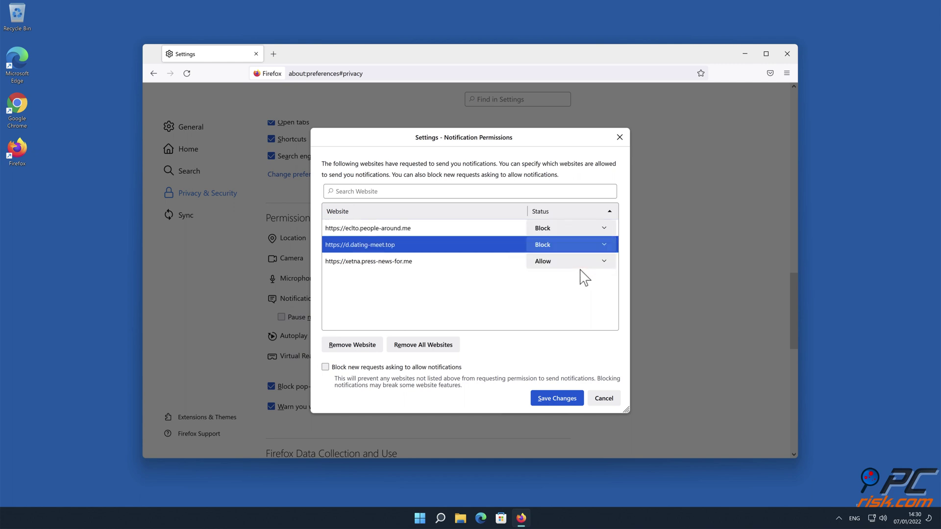
left_click(600, 261)
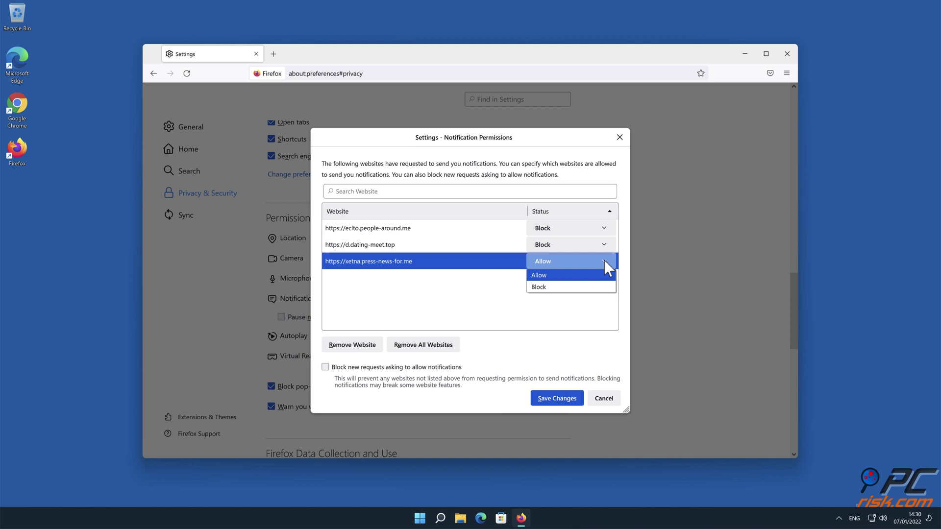
left_click(592, 287)
Step: Save the notification permission changes and close Firefox
left_click(560, 401)
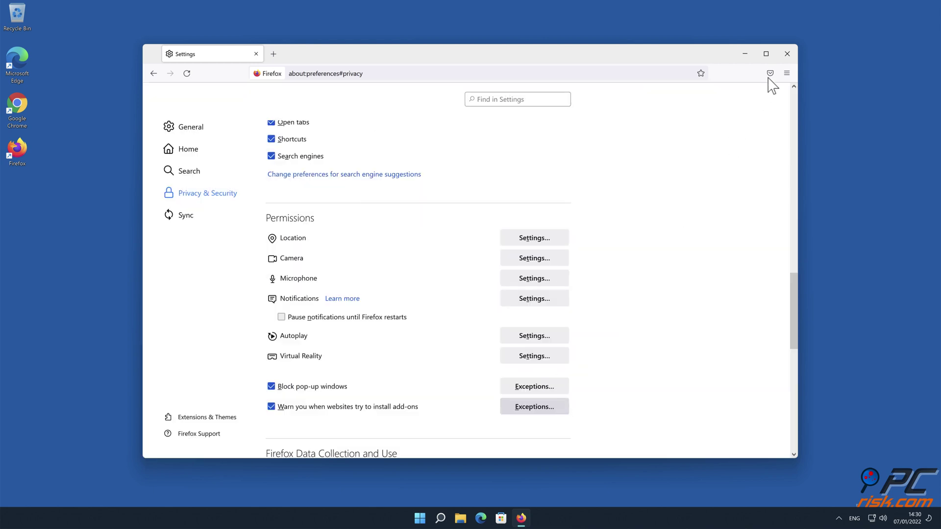
left_click(787, 53)
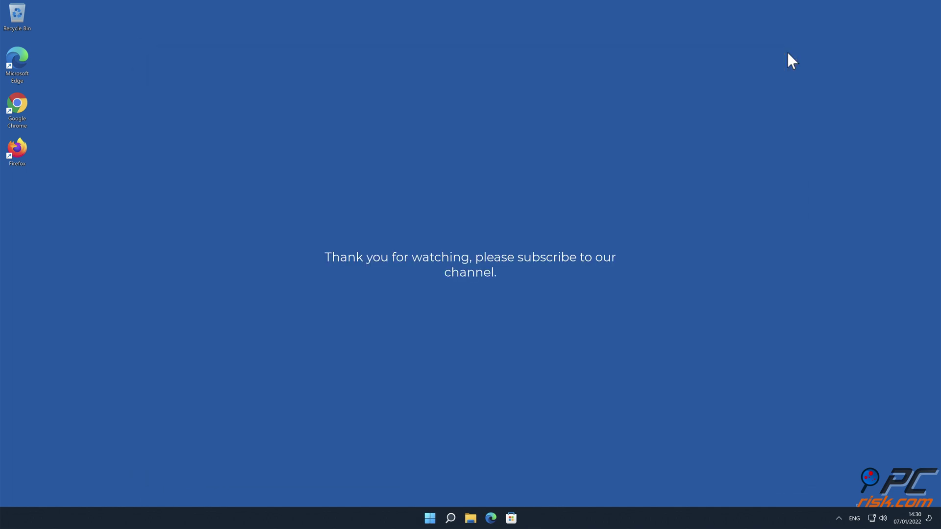